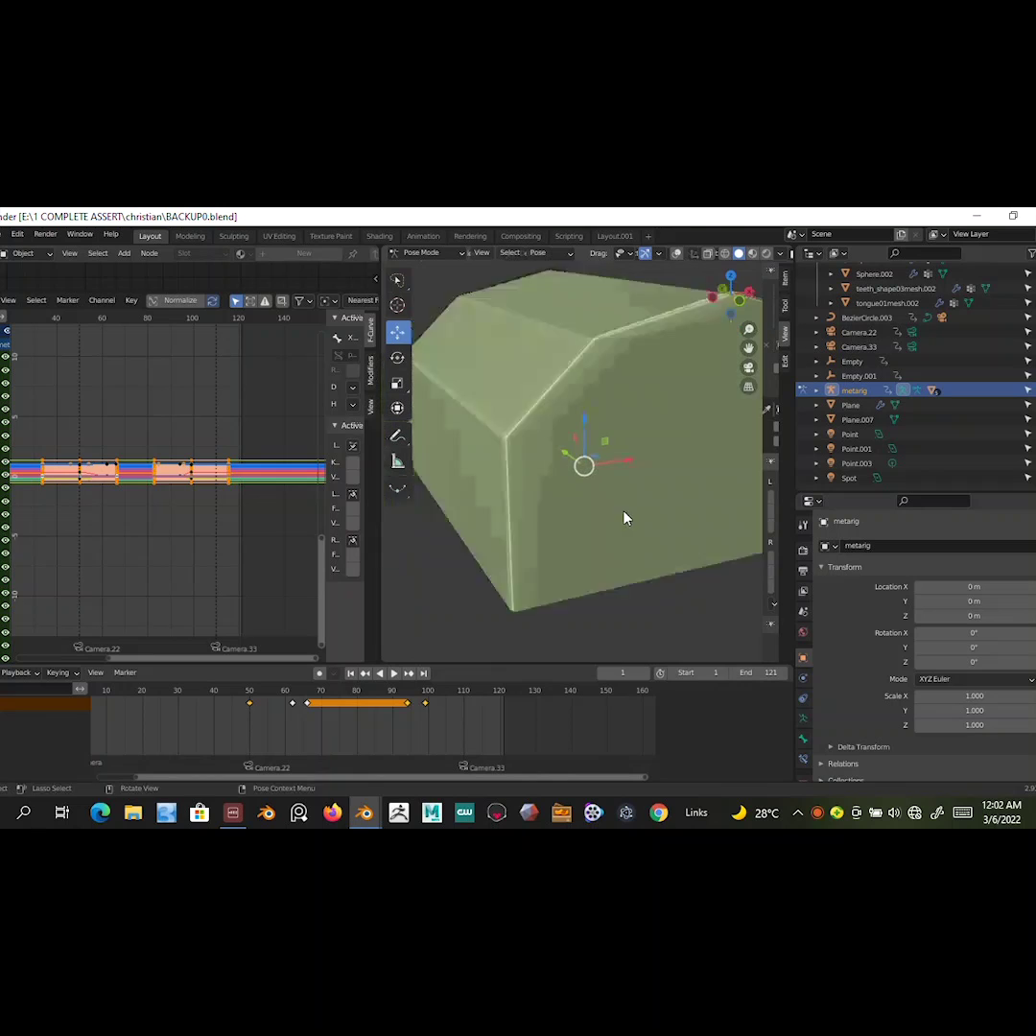
- Zoom and orbit the meteor effect preview to face the soldier, then show it in 3D
{"action": "scroll", "coordinate": [569, 490], "scroll_direction": "up", "scroll_amount": 3}
{"action": "scroll", "coordinate": [703, 471], "scroll_direction": "up", "scroll_amount": 4}
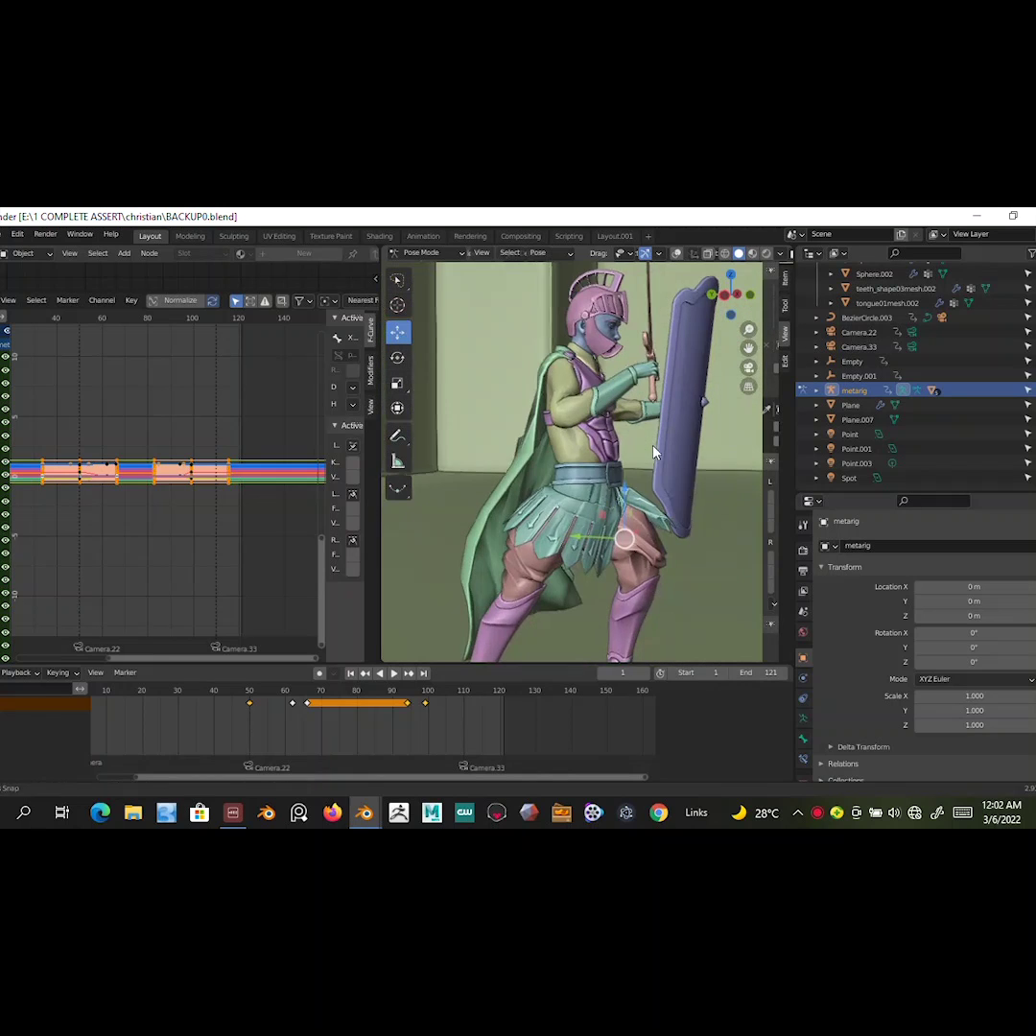
{"action": "scroll", "coordinate": [585, 409], "scroll_direction": "up", "scroll_amount": 4}
{"action": "scroll", "coordinate": [584, 409], "scroll_direction": "down", "scroll_amount": 5}
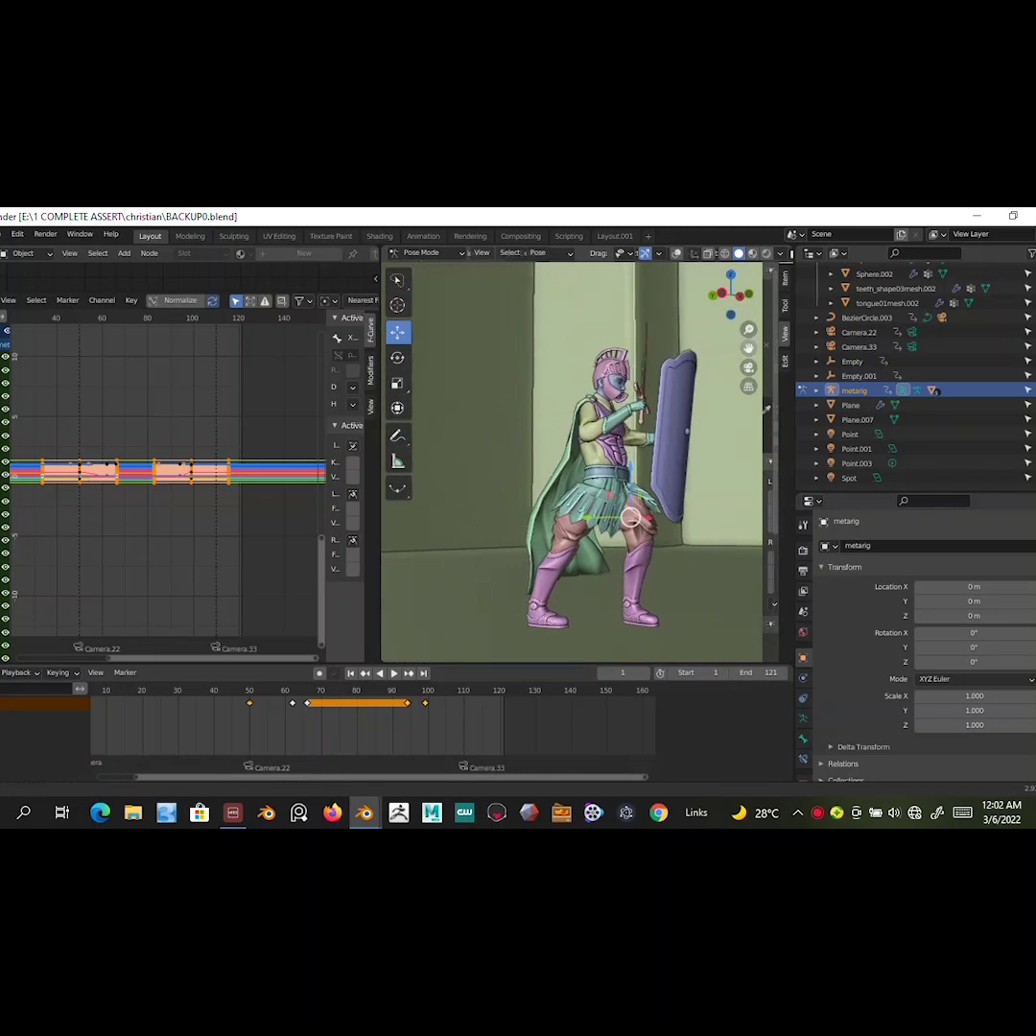
{"action": "left_click_drag", "start_coordinate": [749, 367], "coordinate": [672, 374]}
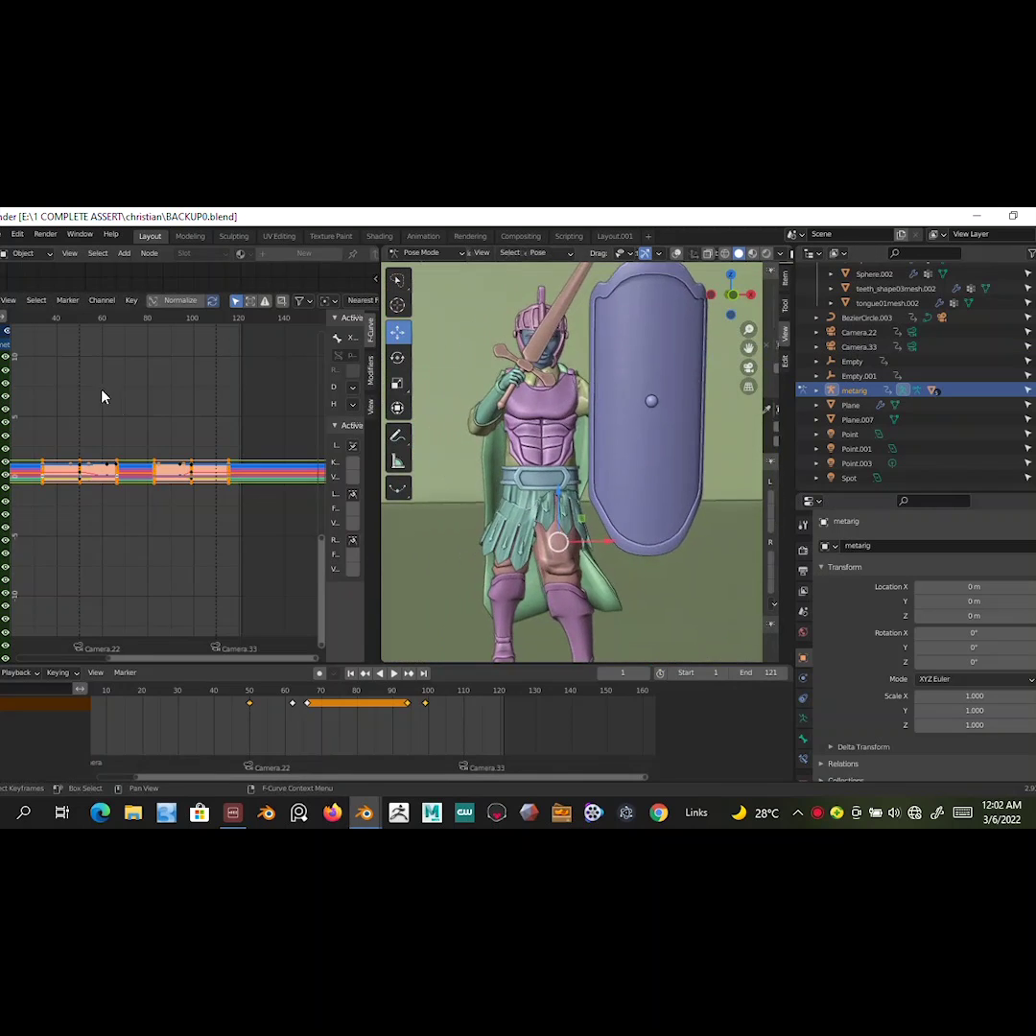
{"action": "scroll", "coordinate": [122, 467], "scroll_direction": "down", "scroll_amount": 4}
{"action": "scroll", "coordinate": [130, 451], "scroll_direction": "down", "scroll_amount": 3}
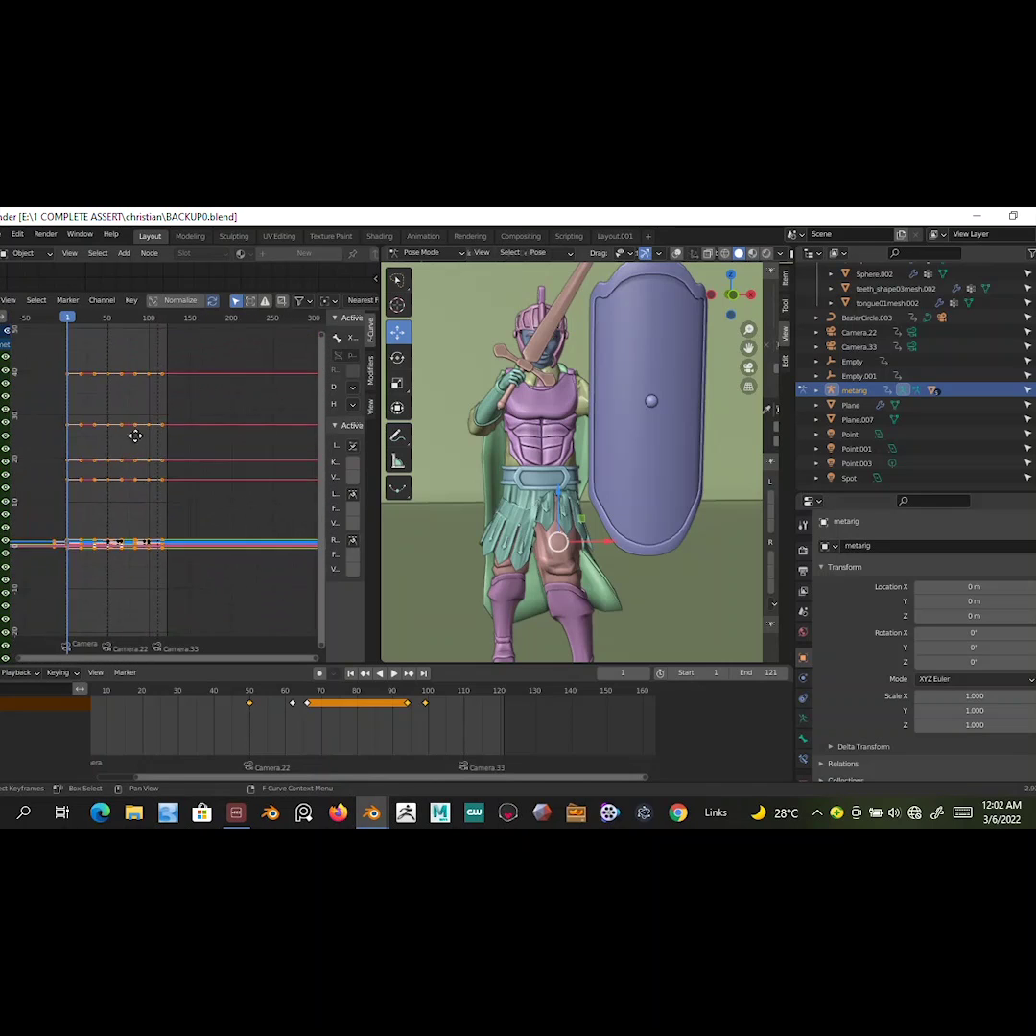
{"action": "scroll", "coordinate": [169, 447], "scroll_direction": "down", "scroll_amount": 2}
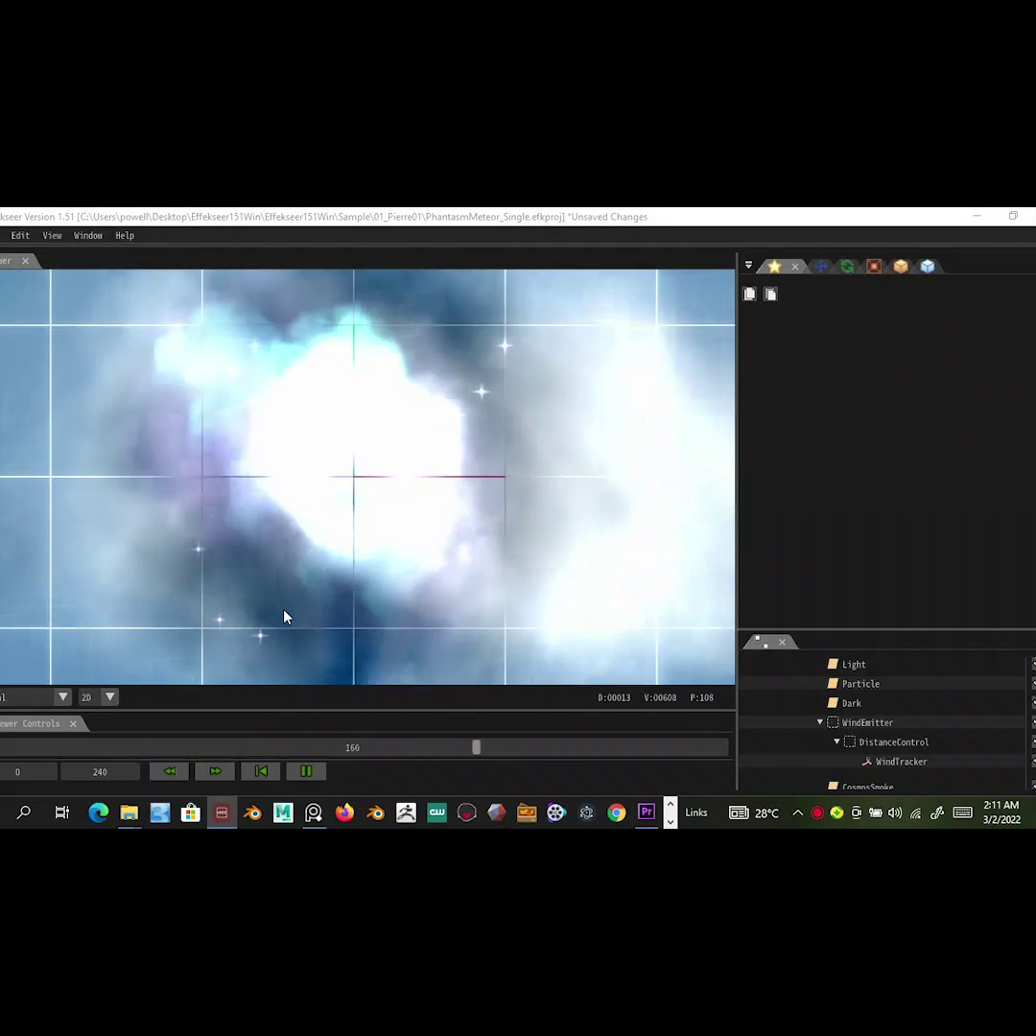
{"action": "left_click", "coordinate": [109, 696]}
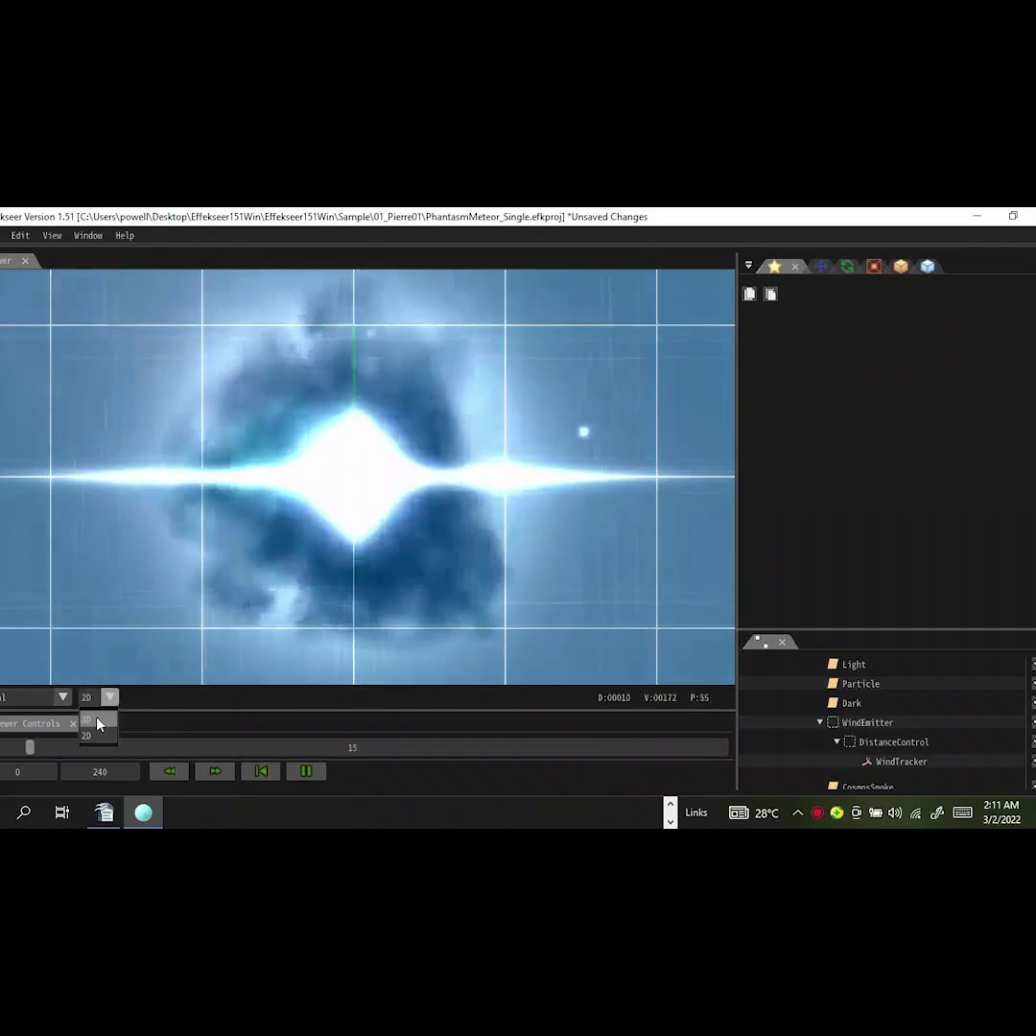
{"action": "left_click", "coordinate": [97, 725]}
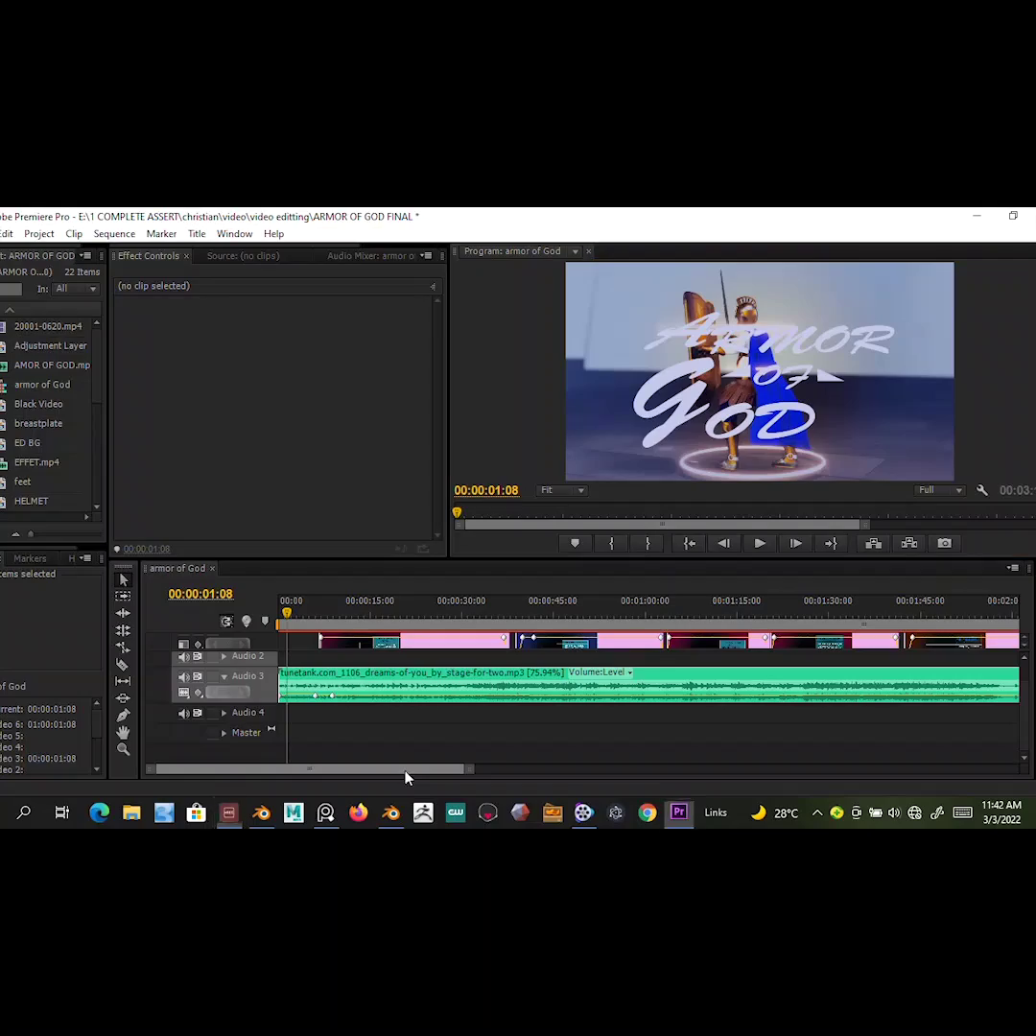
{"action": "left_click_drag", "start_coordinate": [404, 778], "coordinate": [350, 773]}
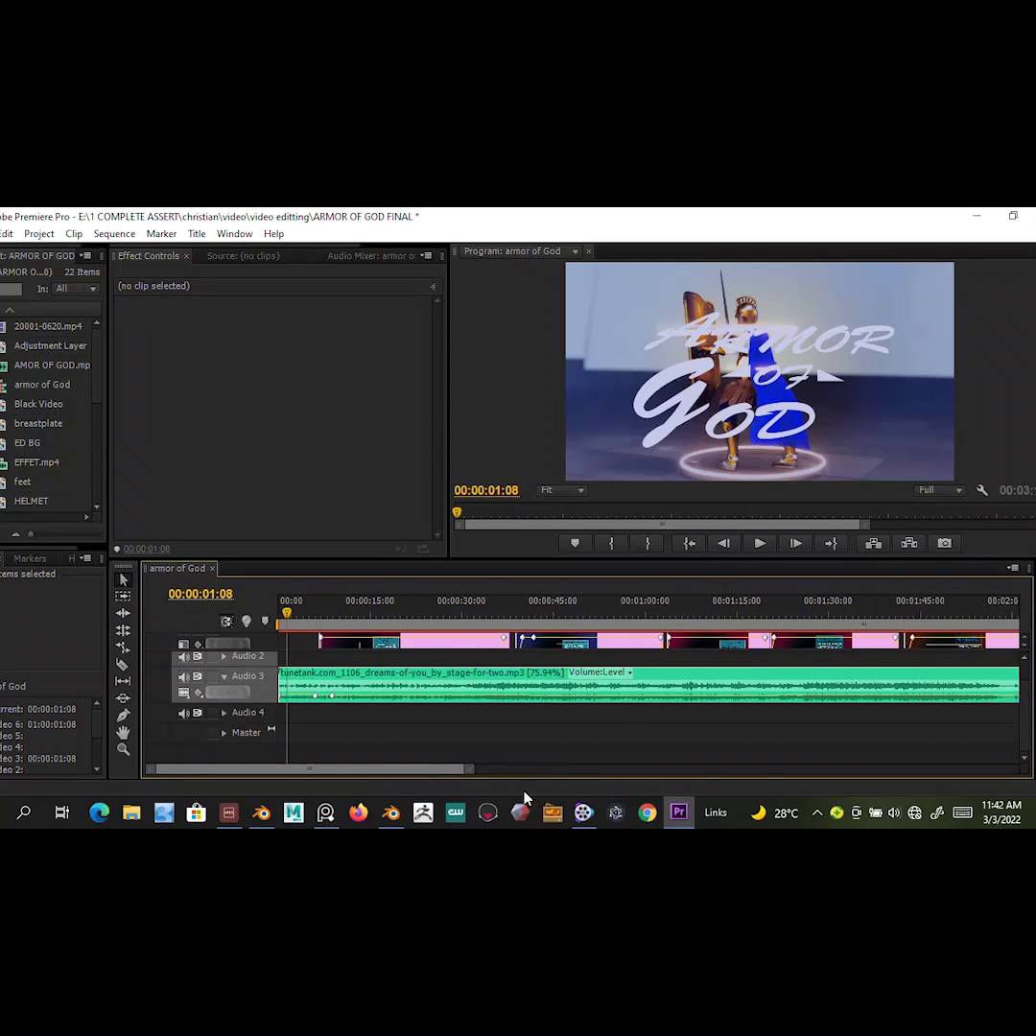
- Play the Armor of God sequence from the title up to the Helmet of Salvation card
{"action": "left_click_drag", "start_coordinate": [453, 770], "coordinate": [359, 774]}
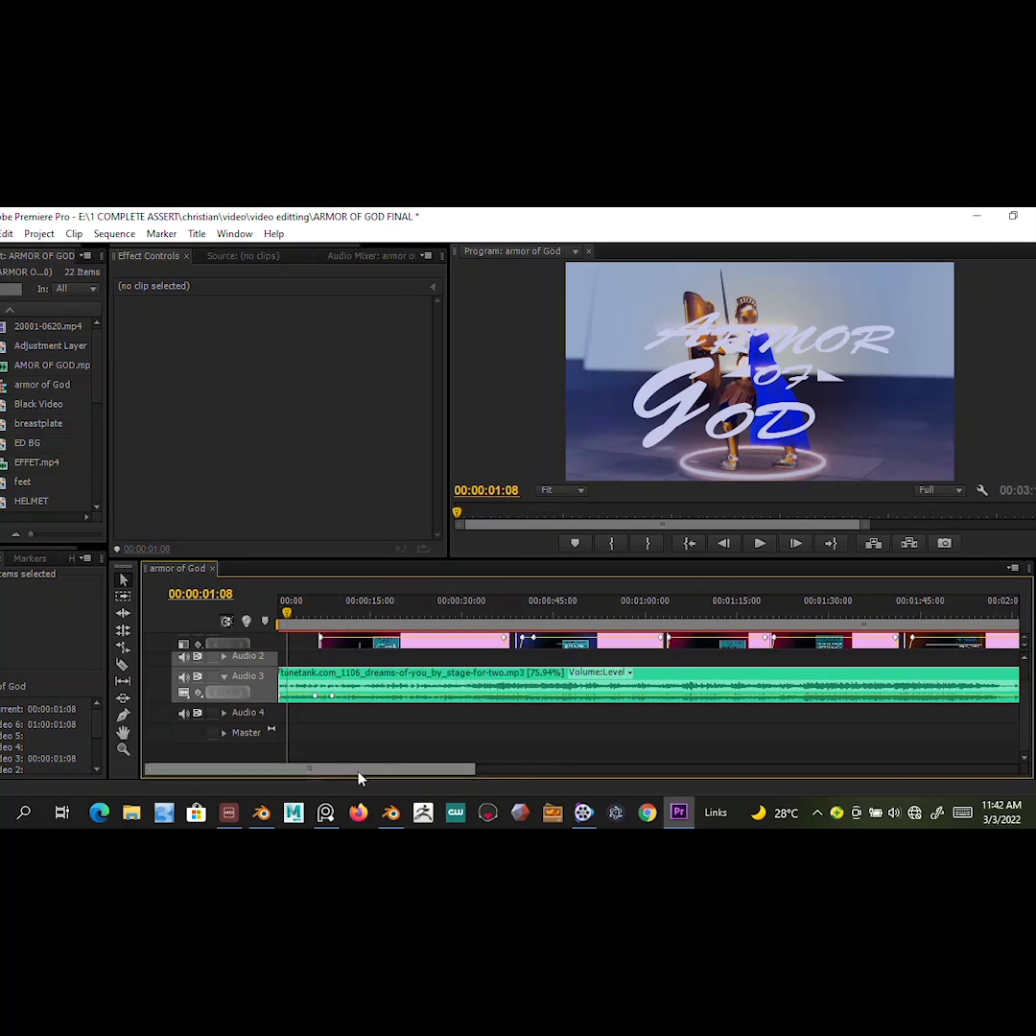
{"action": "left_click", "coordinate": [760, 550]}
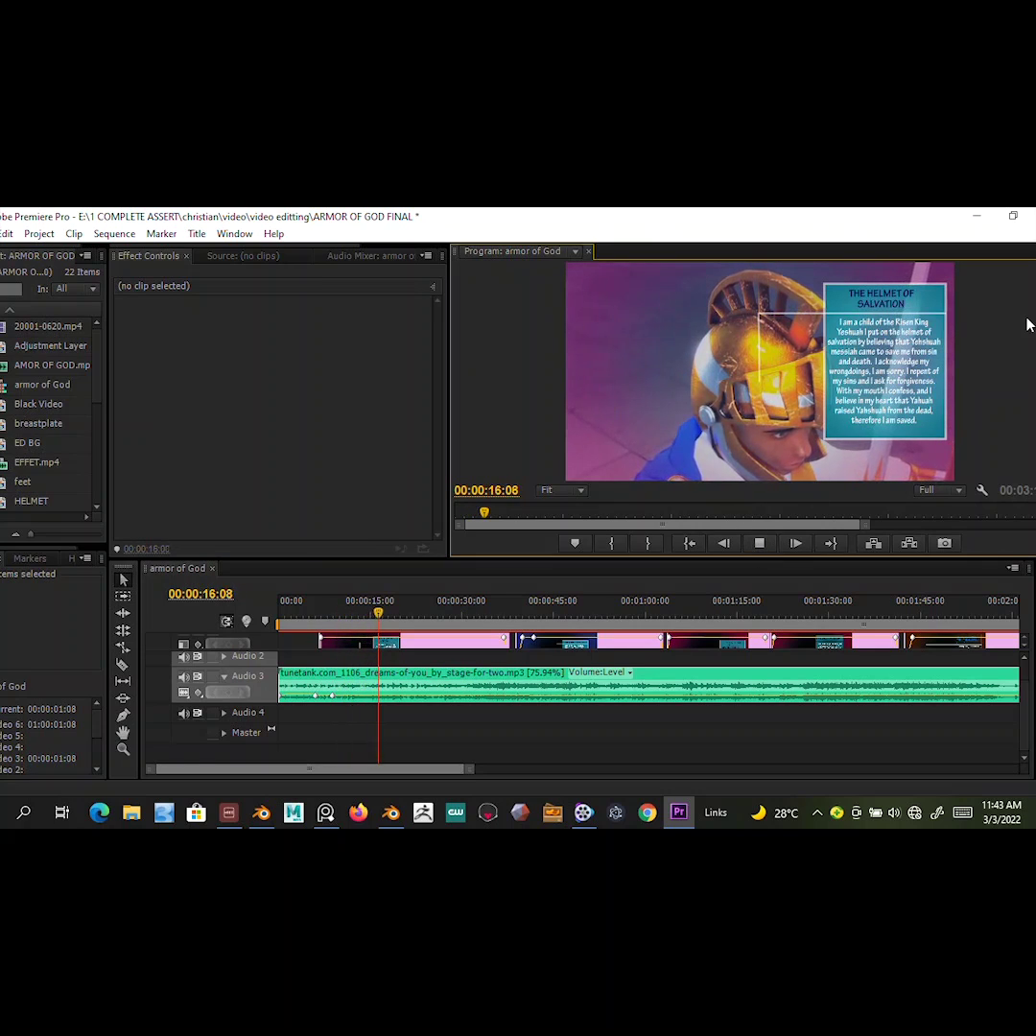
{"action": "left_click", "coordinate": [1022, 251]}
{"action": "left_click", "coordinate": [927, 290]}
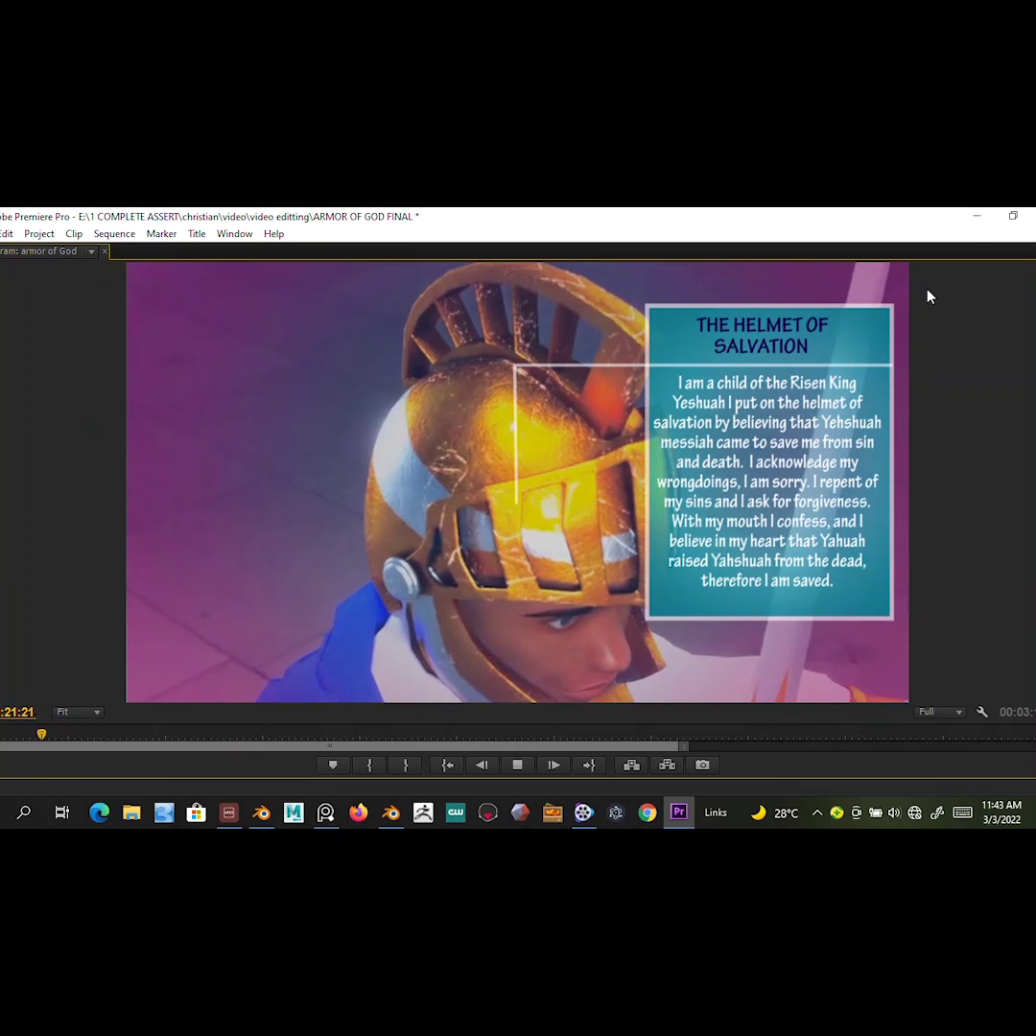
{"action": "left_click", "coordinate": [1023, 251]}
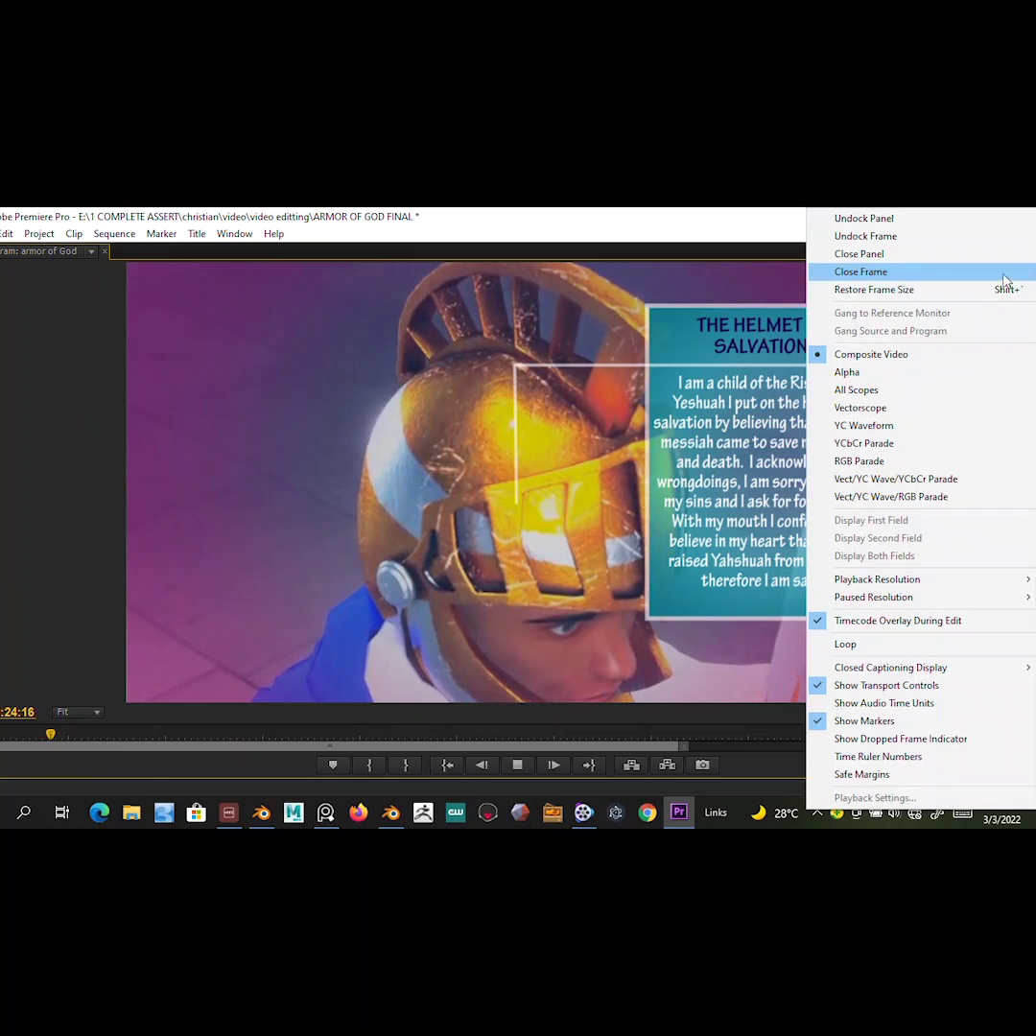
{"action": "left_click", "coordinate": [989, 290]}
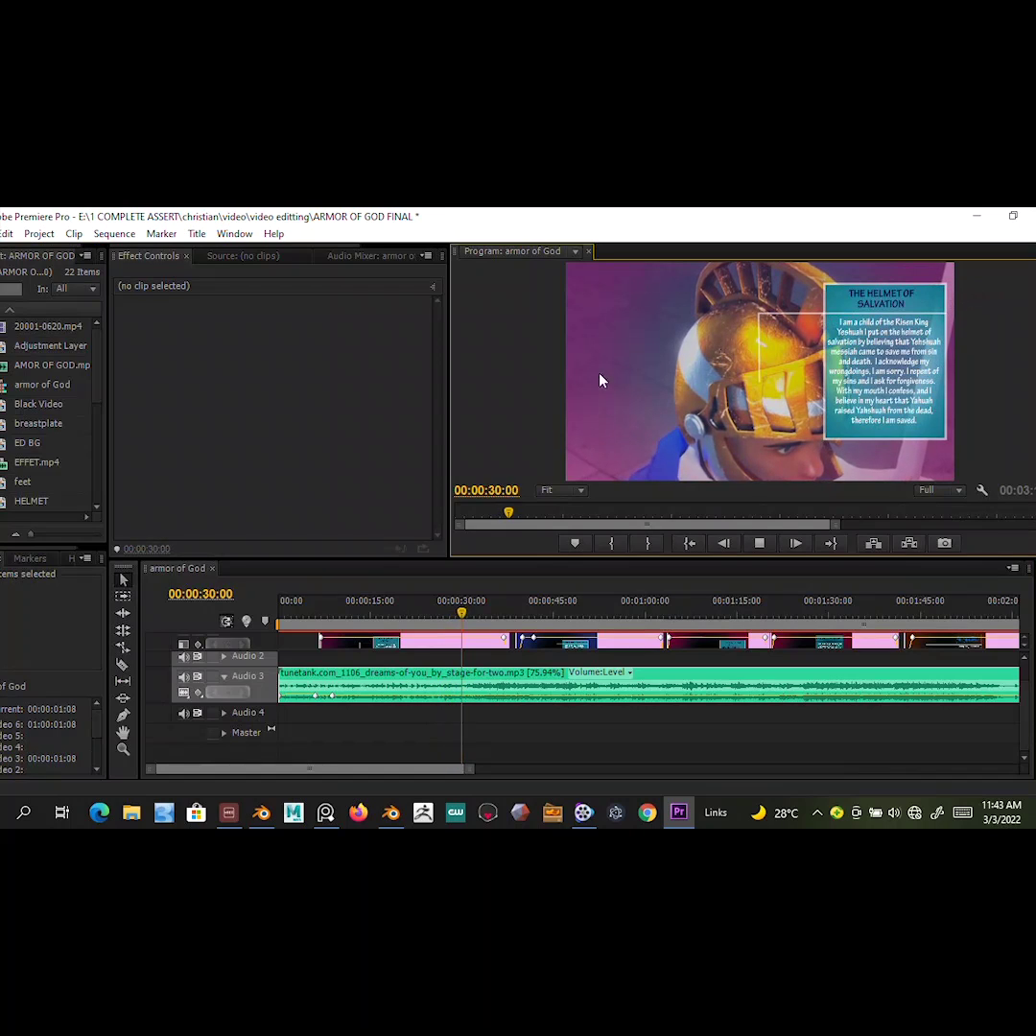
- Jump between the Shield of Faith, Breastplate of Righteousness and Belt of Truth slides on the timeline
{"action": "left_click", "coordinate": [619, 602]}
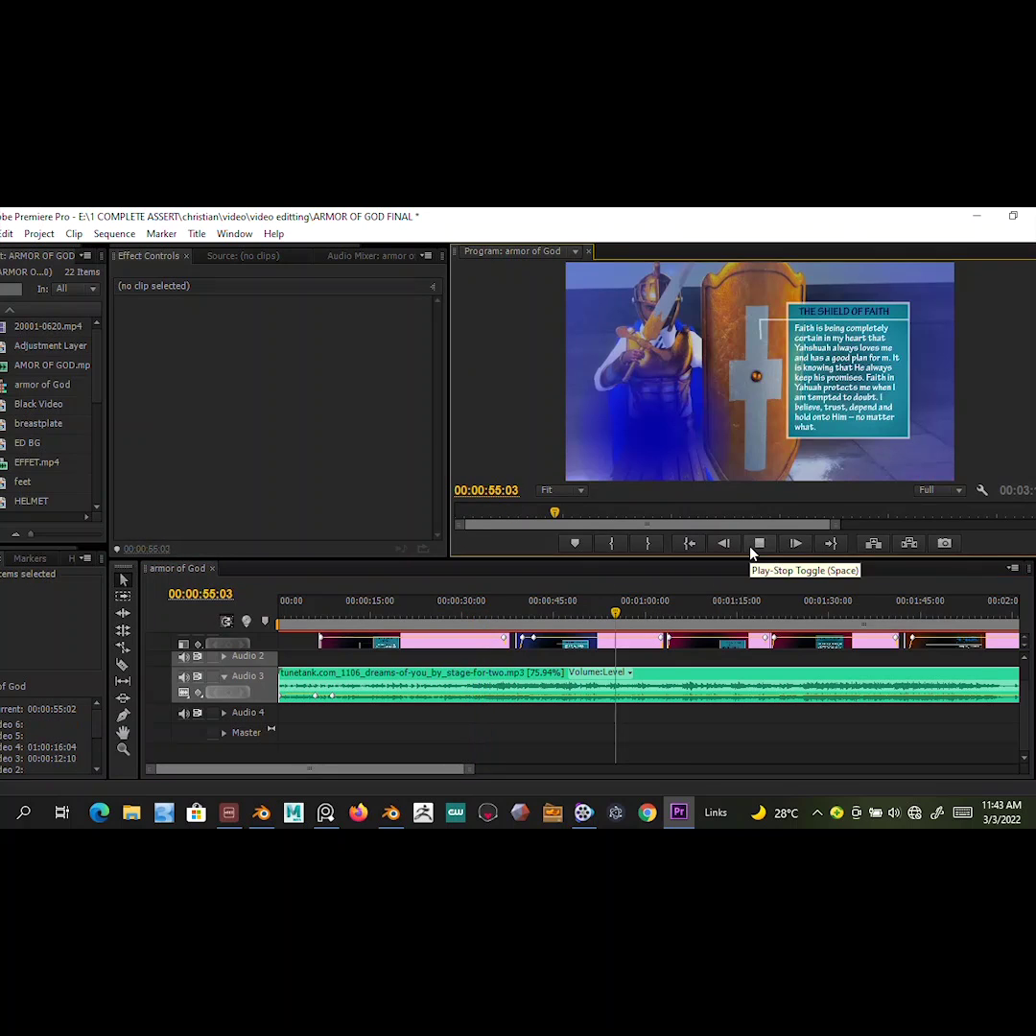
{"action": "left_click", "coordinate": [727, 602]}
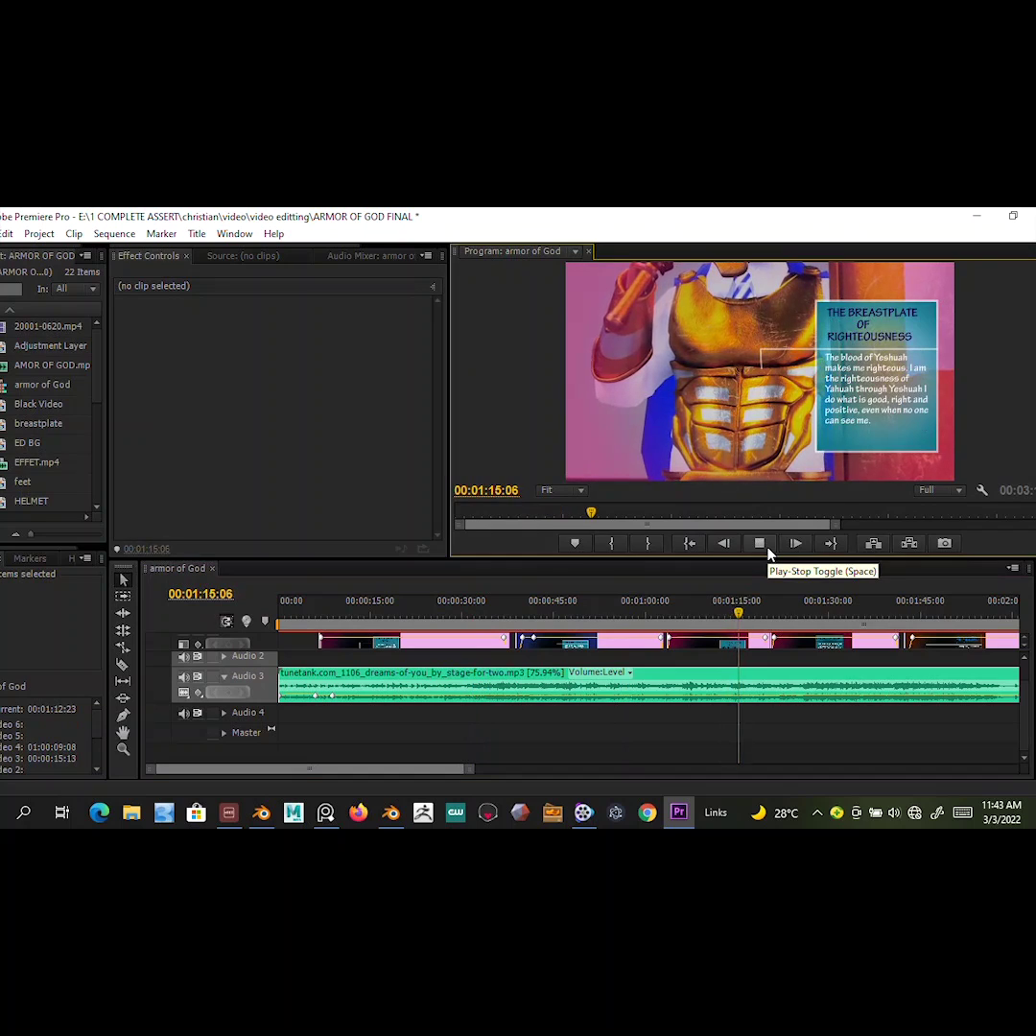
{"action": "left_click", "coordinate": [856, 605]}
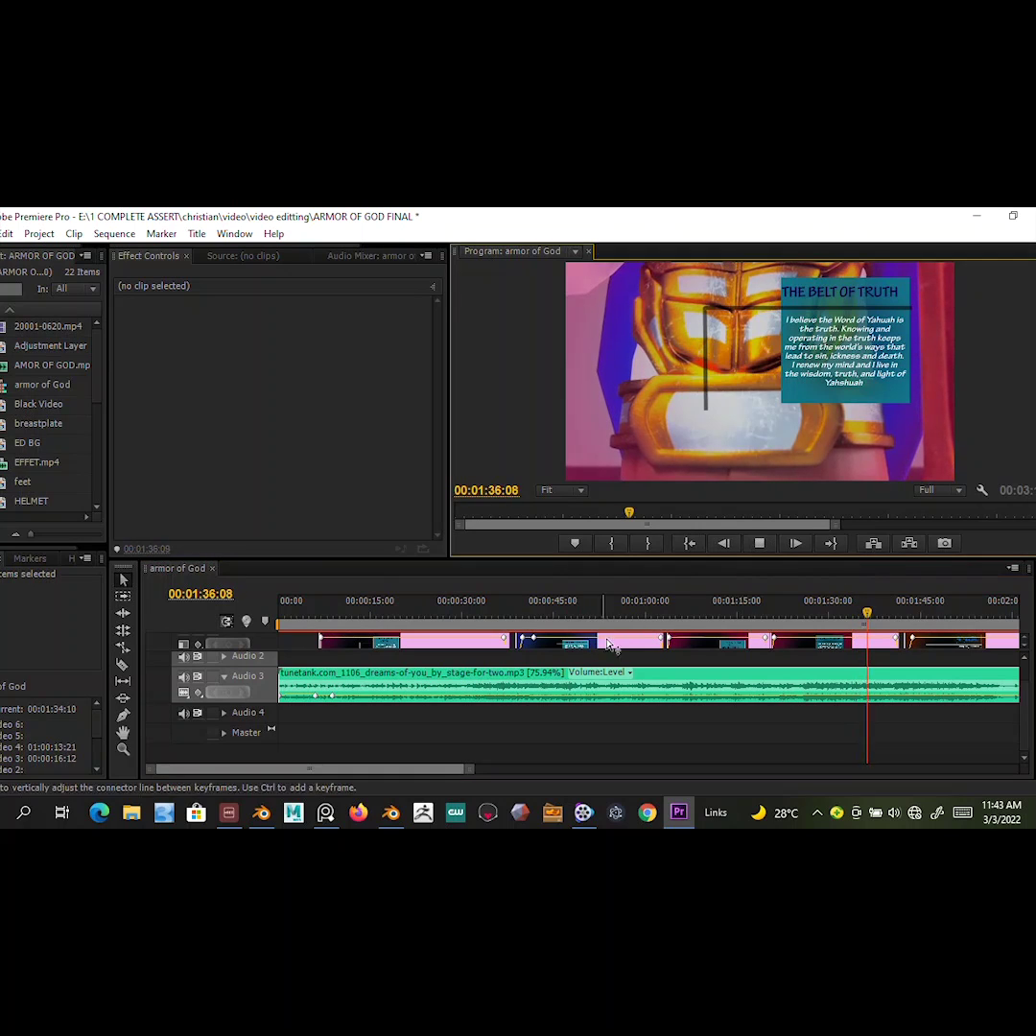
{"action": "mouse_move", "coordinate": [428, 775]}
{"action": "left_mouse_down"}
{"action": "mouse_move", "coordinate": [470, 775]}
{"action": "mouse_move", "coordinate": [564, 612]}
{"action": "left_mouse_up"}
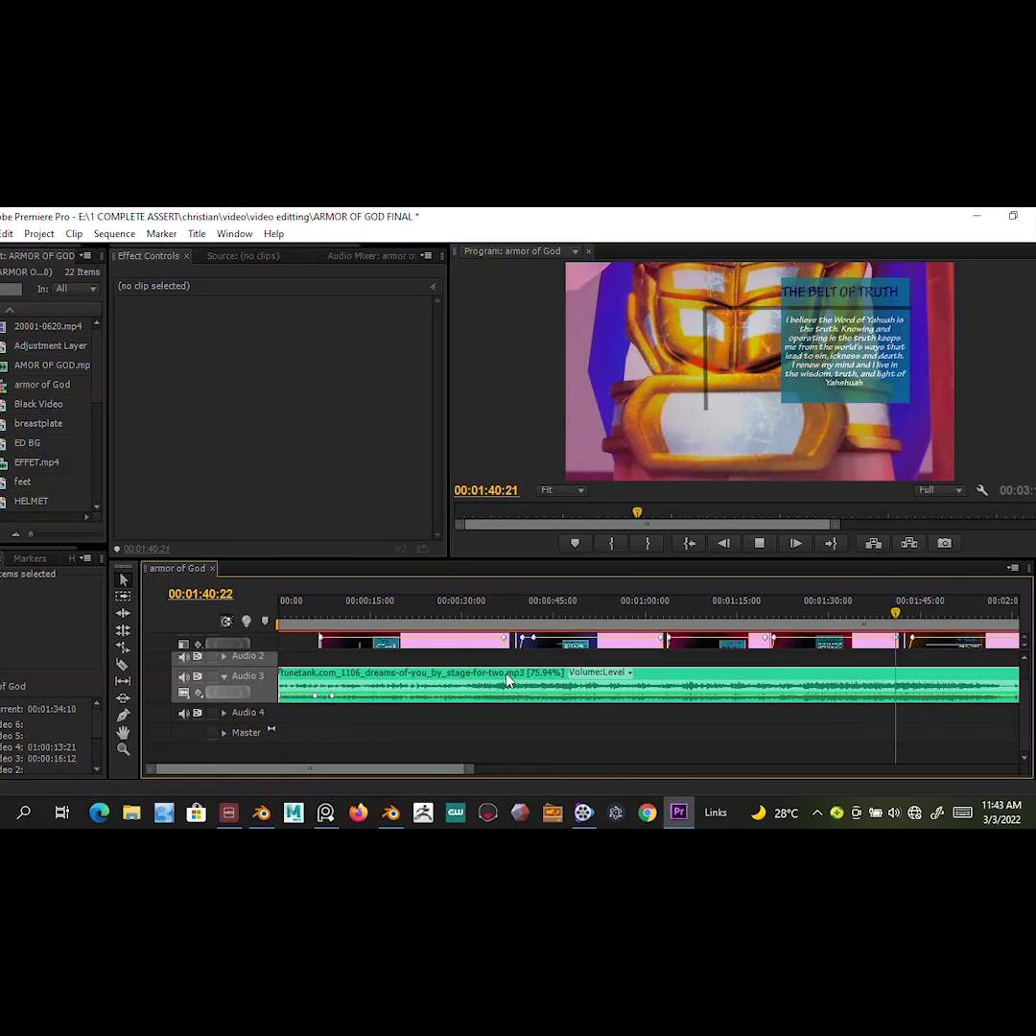
- Resume playback from just before the one-minute mark
{"action": "left_click", "coordinate": [642, 610]}
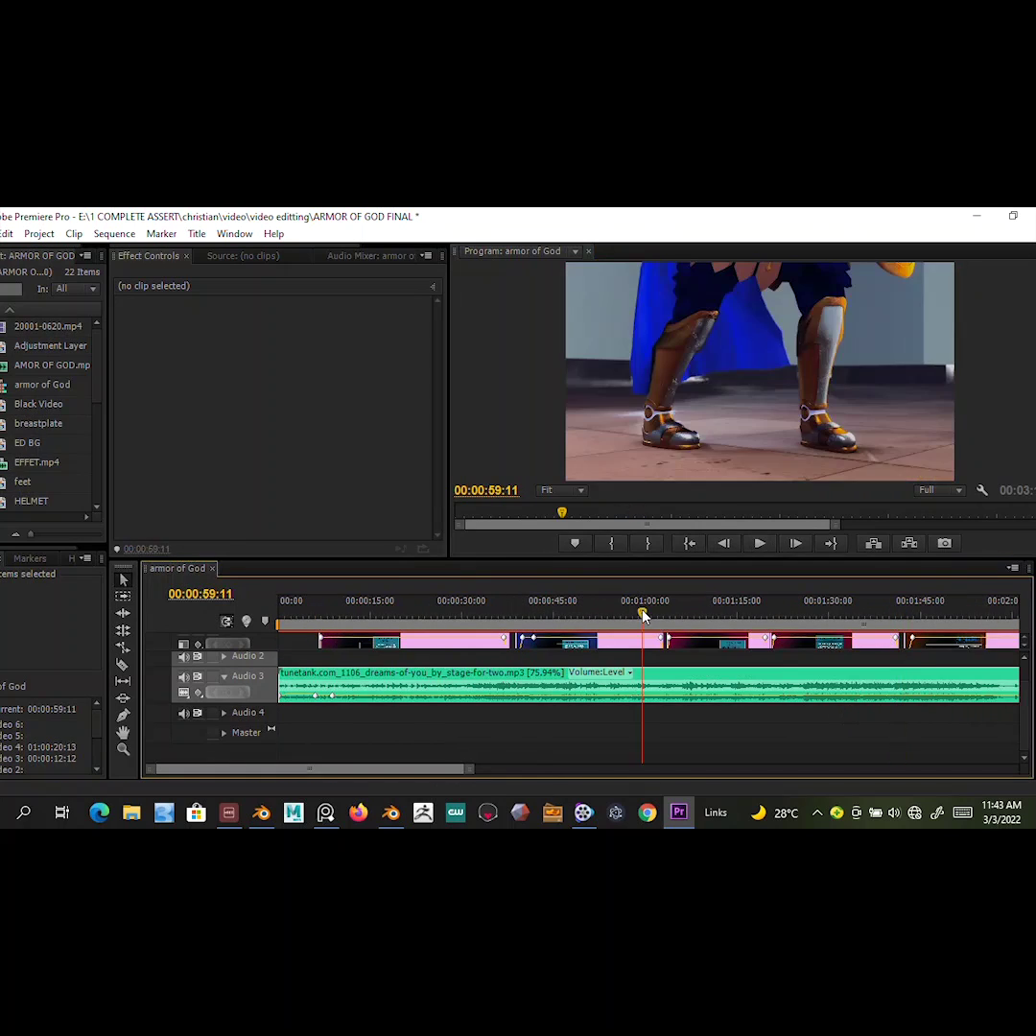
{"action": "left_click", "coordinate": [758, 544]}
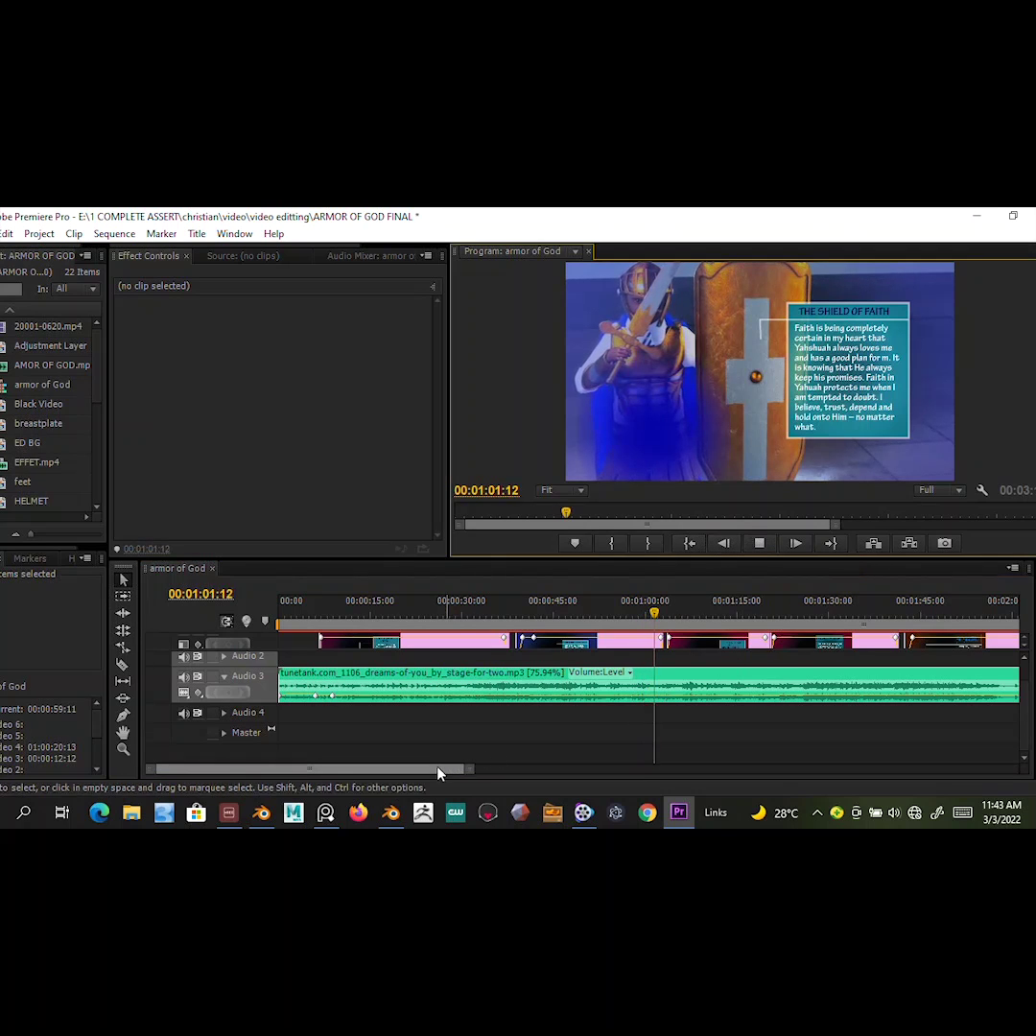
{"action": "mouse_move", "coordinate": [443, 775]}
{"action": "left_mouse_down"}
{"action": "mouse_move", "coordinate": [487, 778]}
{"action": "mouse_move", "coordinate": [456, 773]}
{"action": "left_mouse_up"}
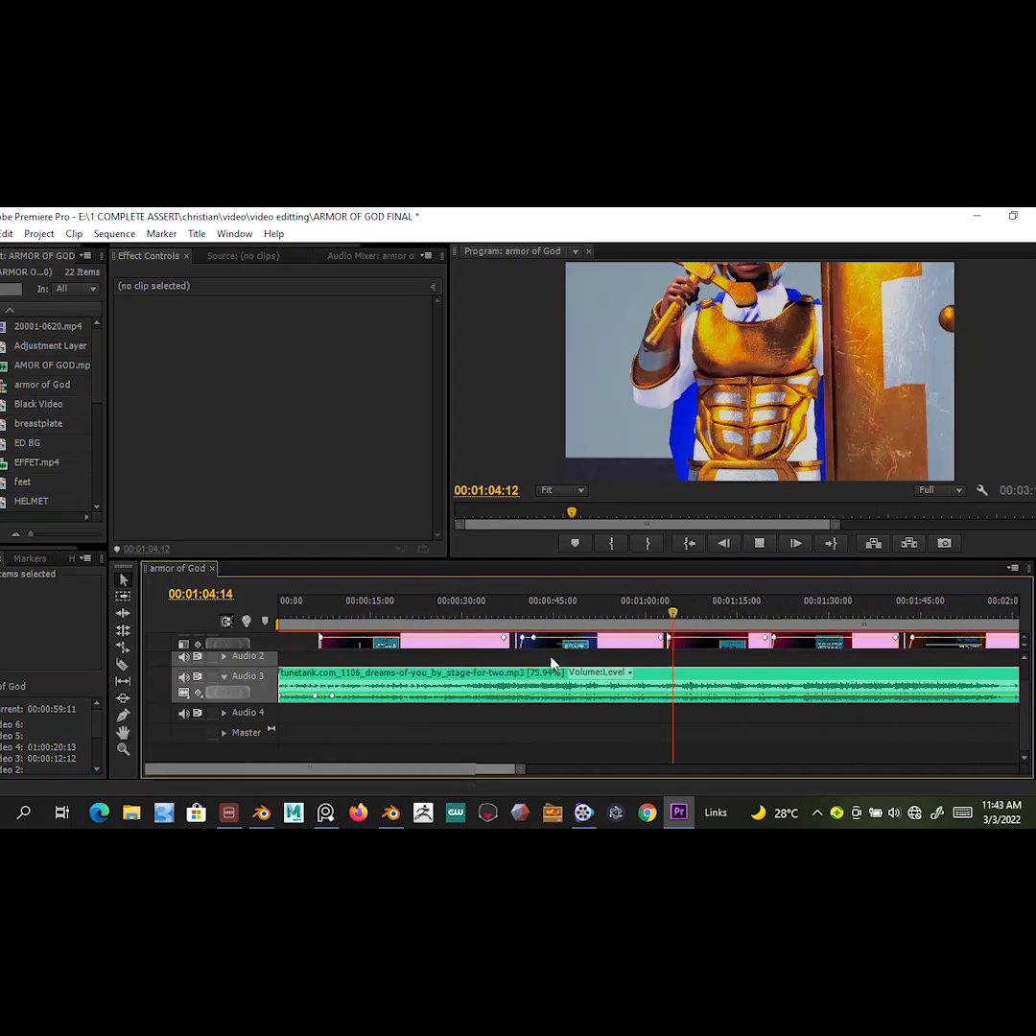
- Replay from the Shield of Faith start and from 00:43:04, stopping at 00:00:49:14
{"action": "left_click", "coordinate": [617, 612]}
{"action": "left_click", "coordinate": [759, 543]}
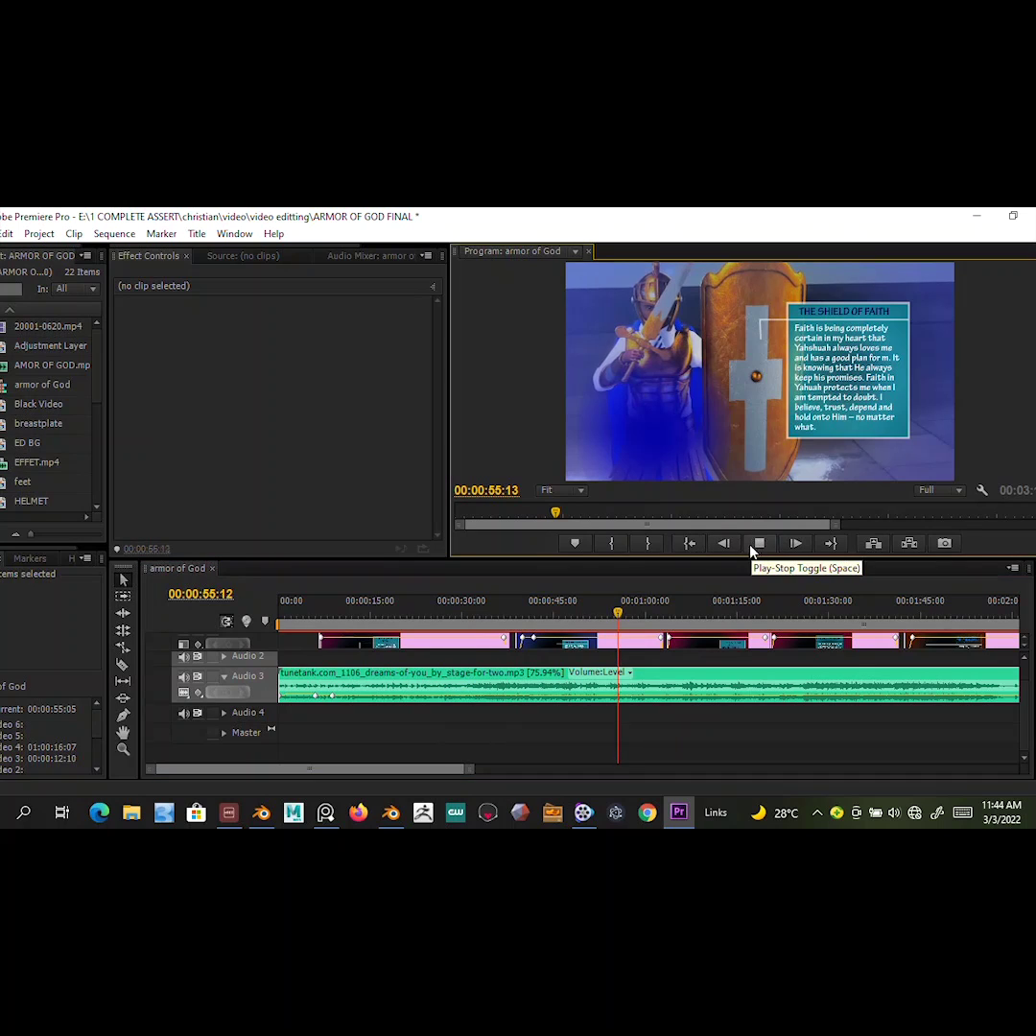
{"action": "mouse_move", "coordinate": [433, 772]}
{"action": "left_mouse_down"}
{"action": "mouse_move", "coordinate": [565, 791]}
{"action": "mouse_move", "coordinate": [520, 791]}
{"action": "left_mouse_up"}
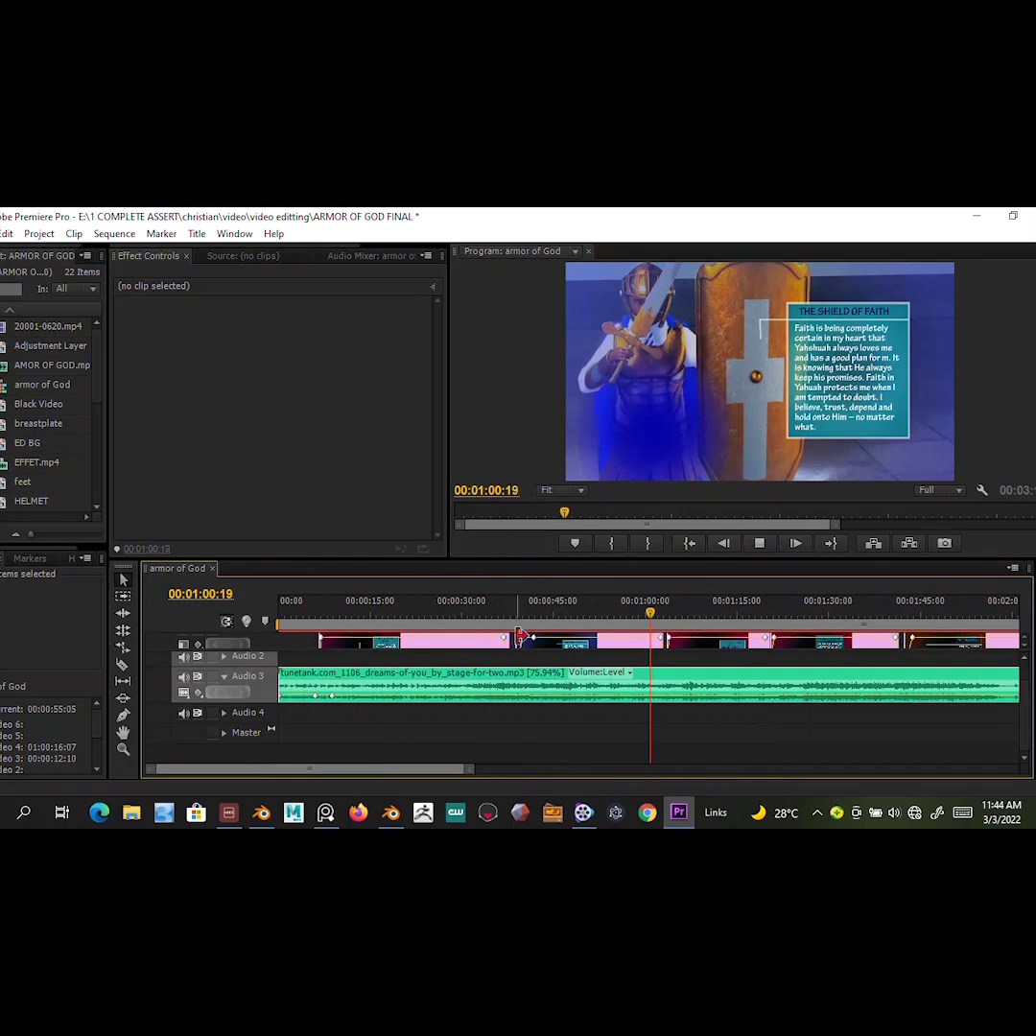
{"action": "left_click", "coordinate": [542, 606]}
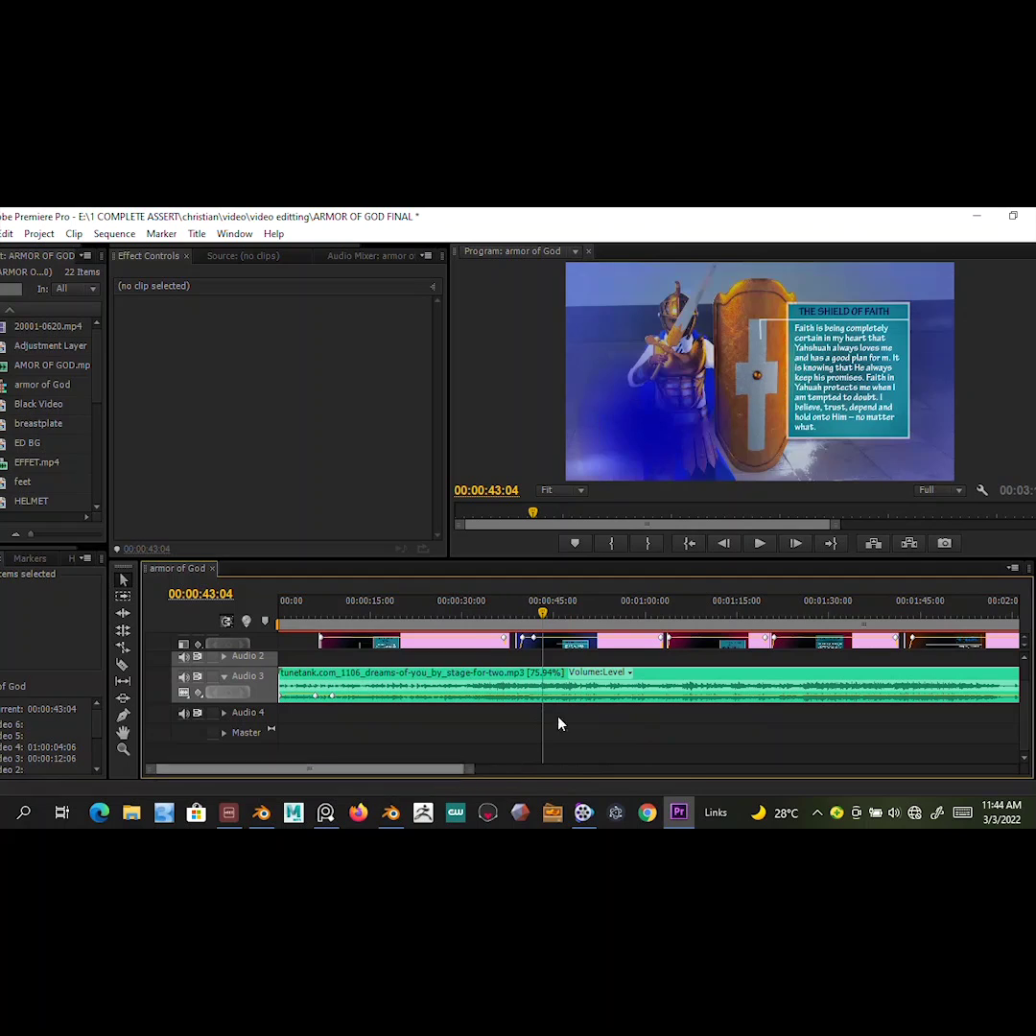
{"action": "left_click", "coordinate": [756, 543]}
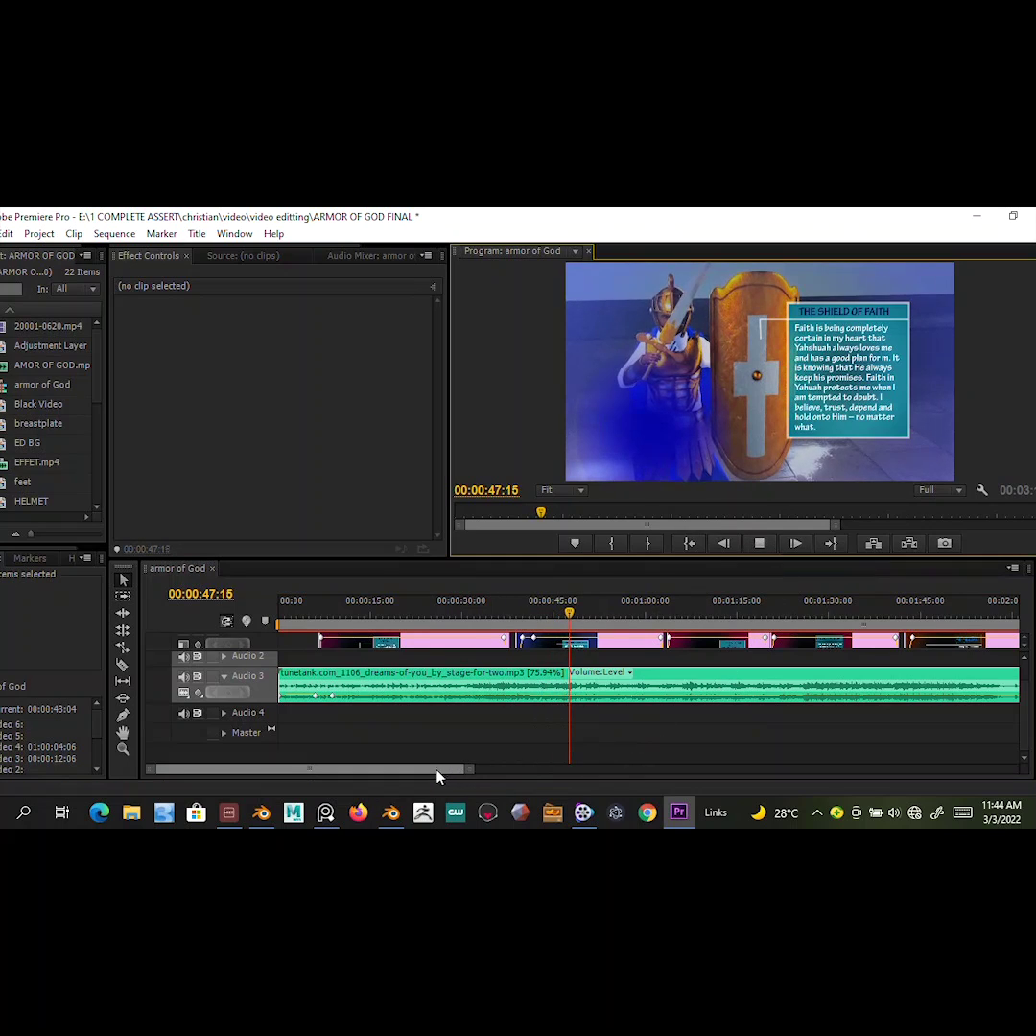
{"action": "left_click", "coordinate": [757, 543]}
- Play the closing section from 00:02:32:02 through the Sword of the Spirit card, stopping at 00:03:11:07
{"action": "left_click_drag", "start_coordinate": [412, 770], "coordinate": [502, 770]}
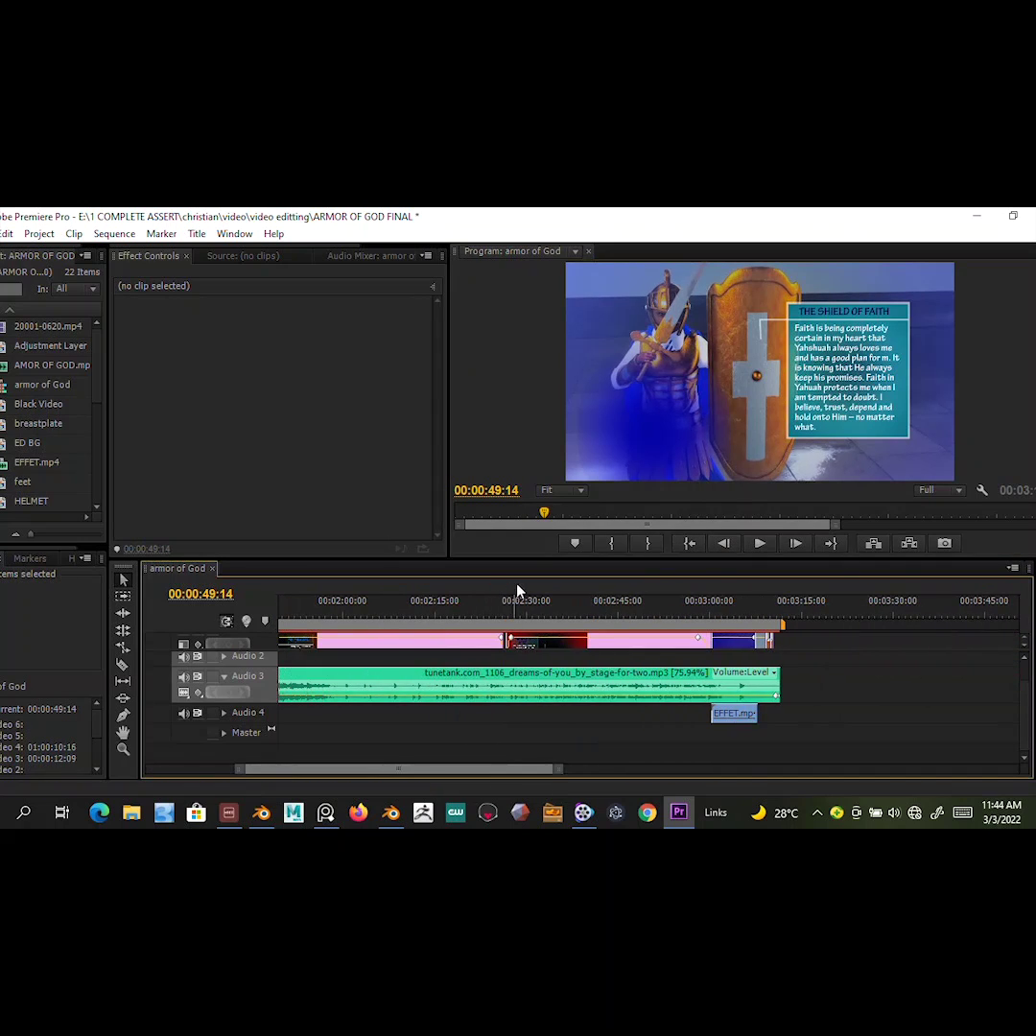
{"action": "left_click", "coordinate": [539, 605]}
{"action": "left_click", "coordinate": [759, 543]}
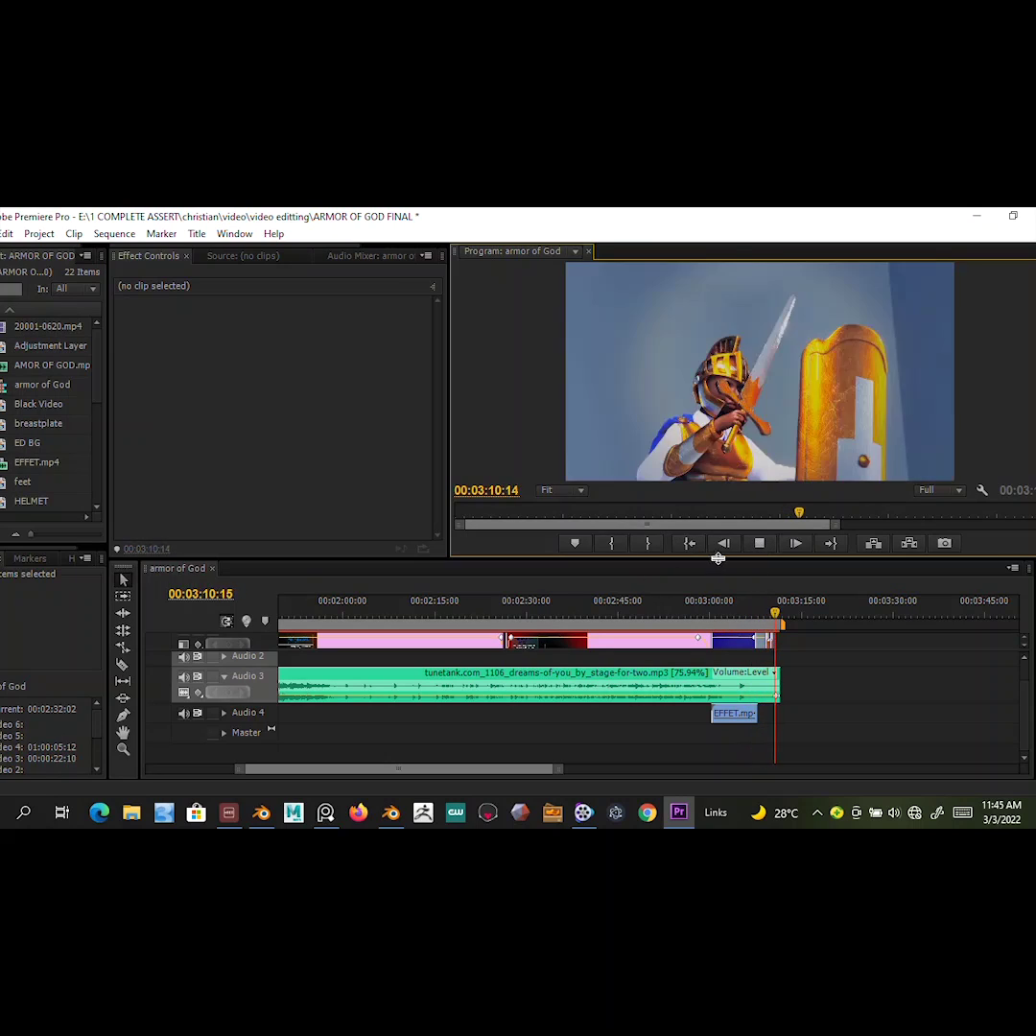
{"action": "left_click", "coordinate": [759, 543]}
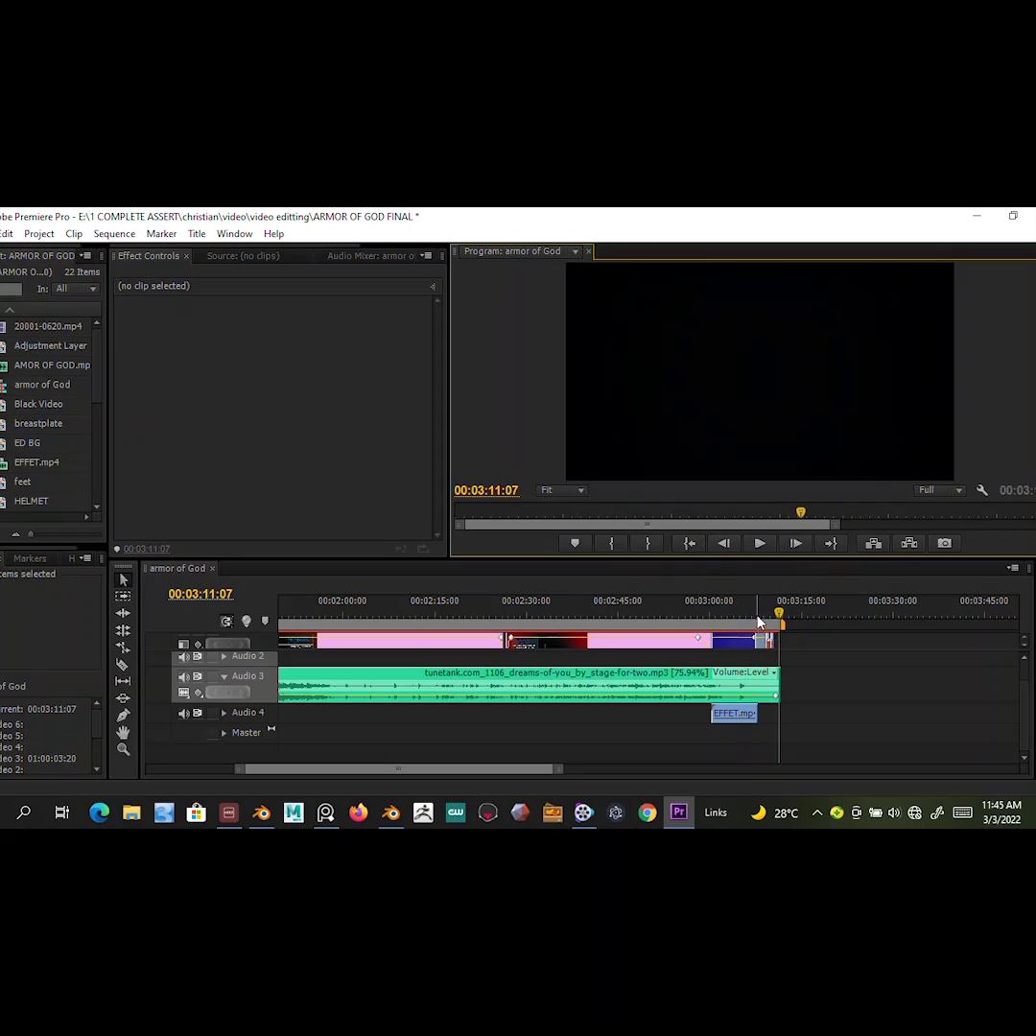